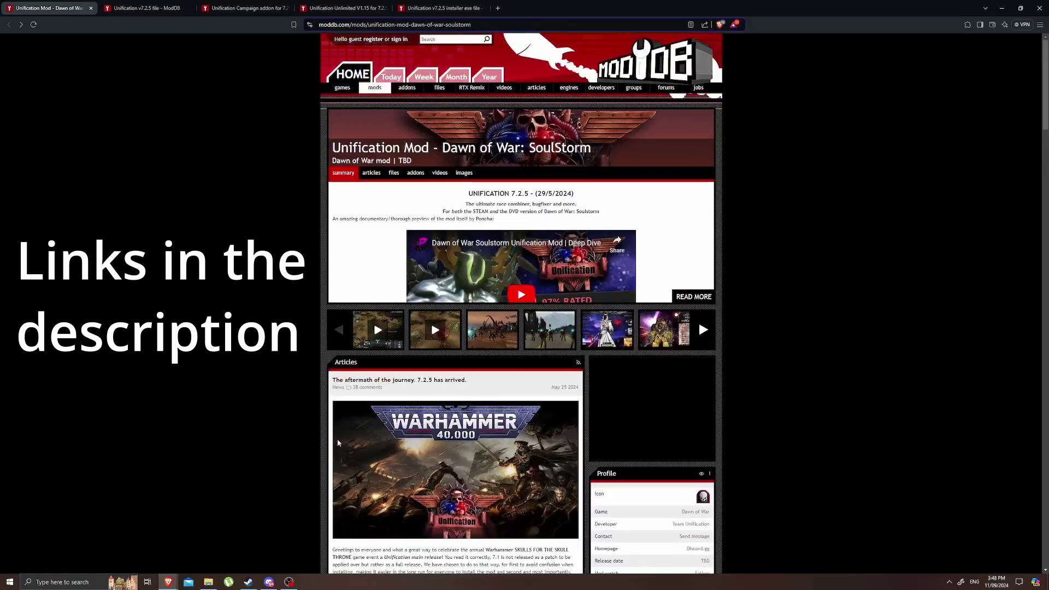
Scroll the ModDB page down to the DOWNLOADS section with the four download links.
scroll(238, 402, down, 20)
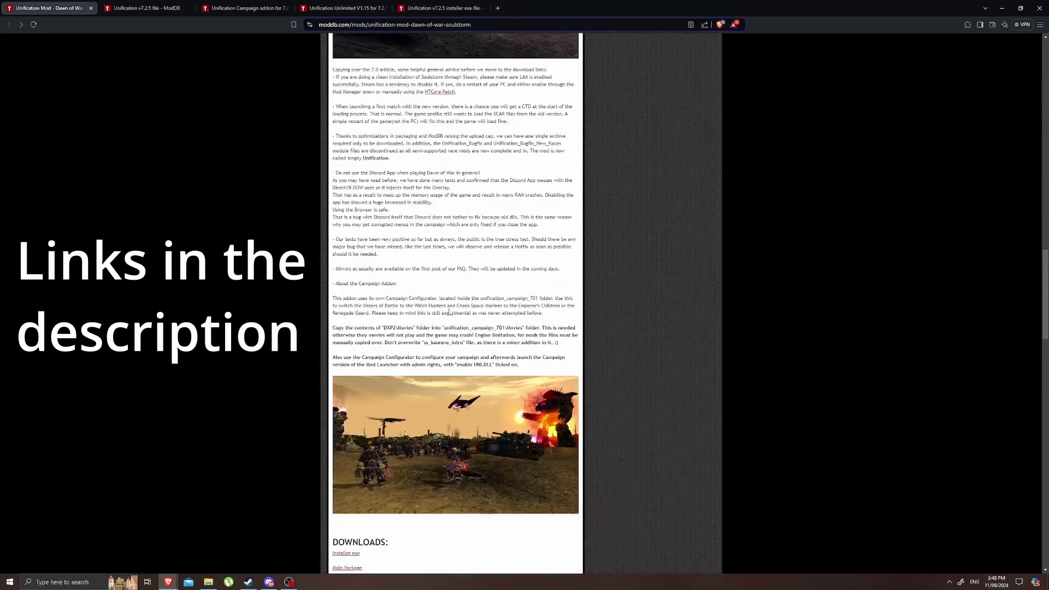
scroll(450, 313, down, 5)
drag(372, 311, 334, 266)
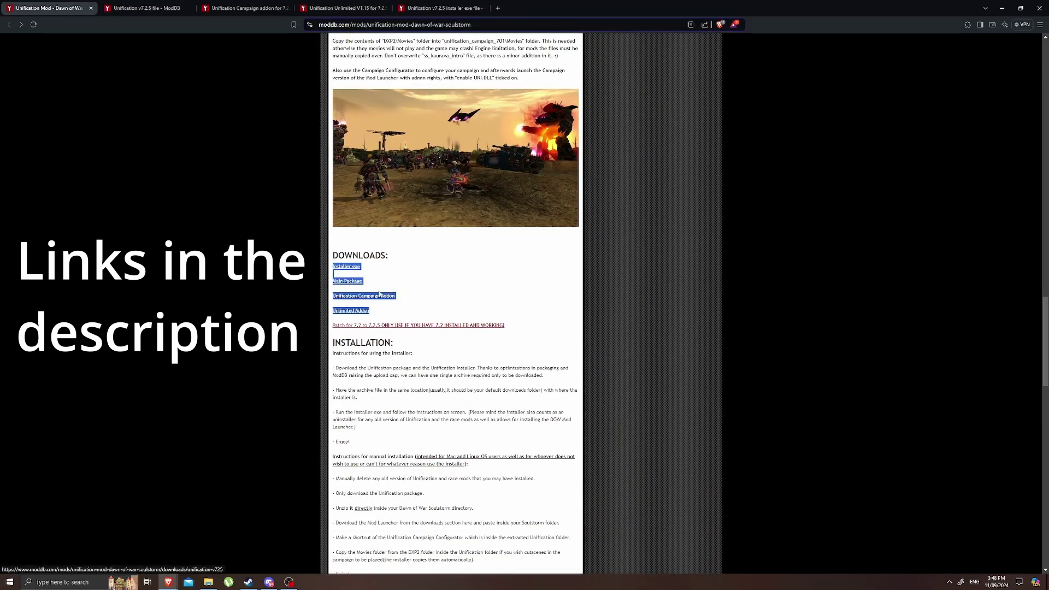
click(351, 317)
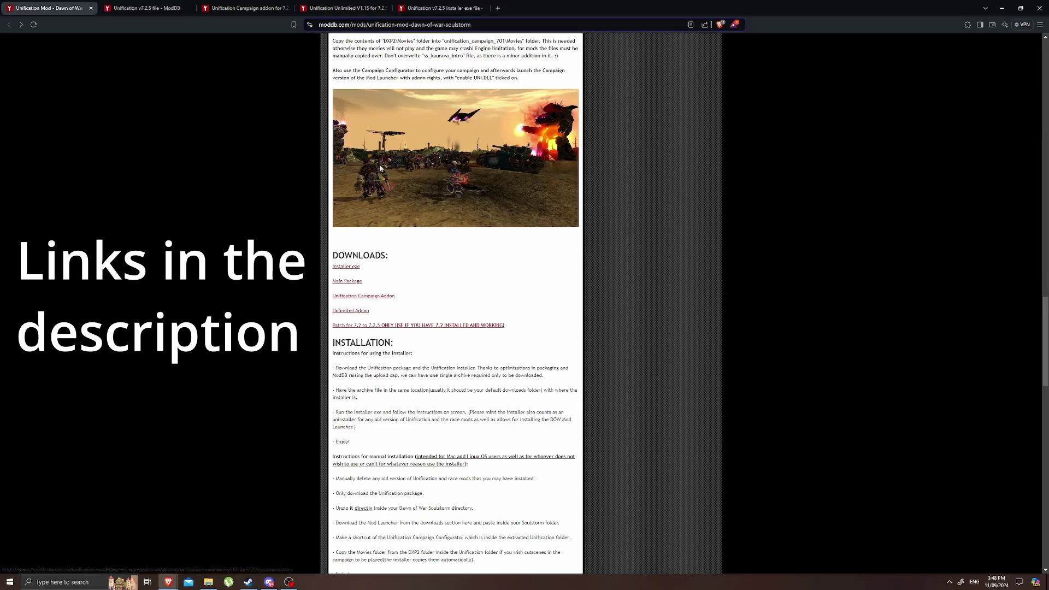
Check the v7.2.5, Campaign addon and Unlimited download pages, then run Unification-v7.2.5.exe as administrator.
click(155, 4)
key(ctrl+Tab)
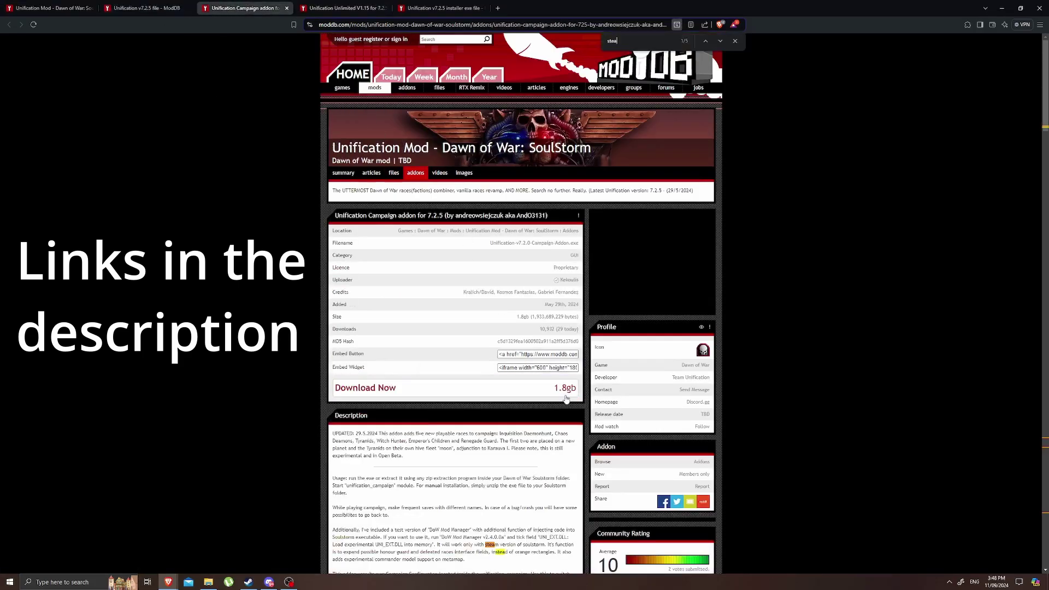
key(ctrl+Tab)
key(ctrl+Tab)
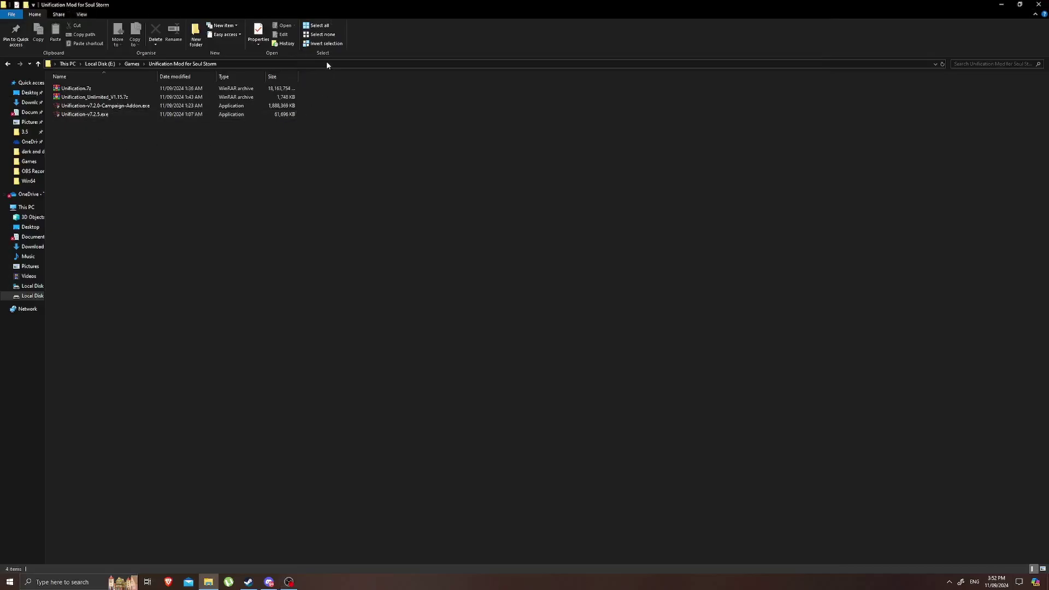
right_click(98, 118)
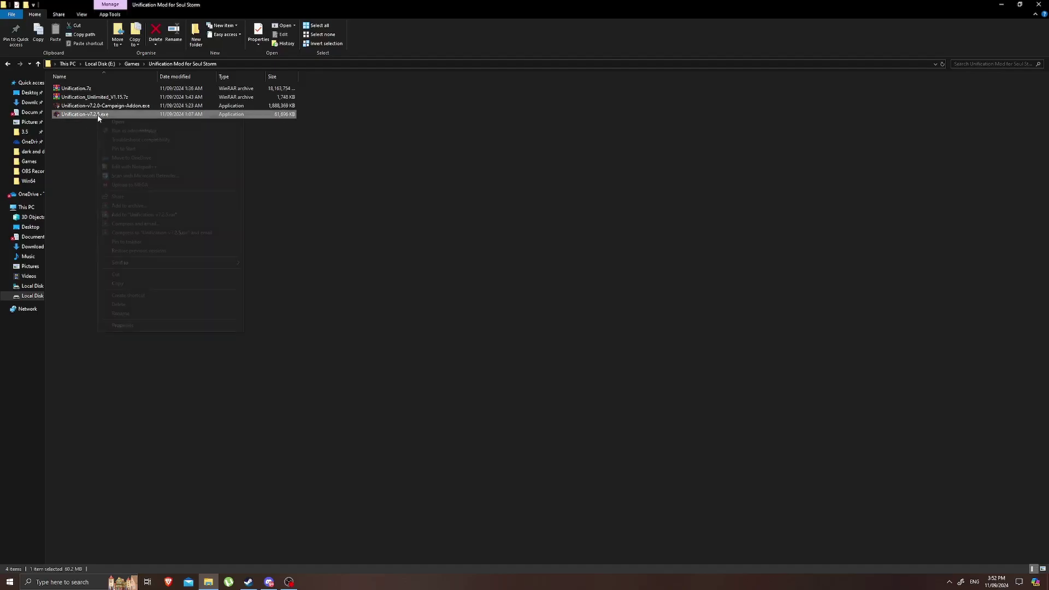
click(153, 131)
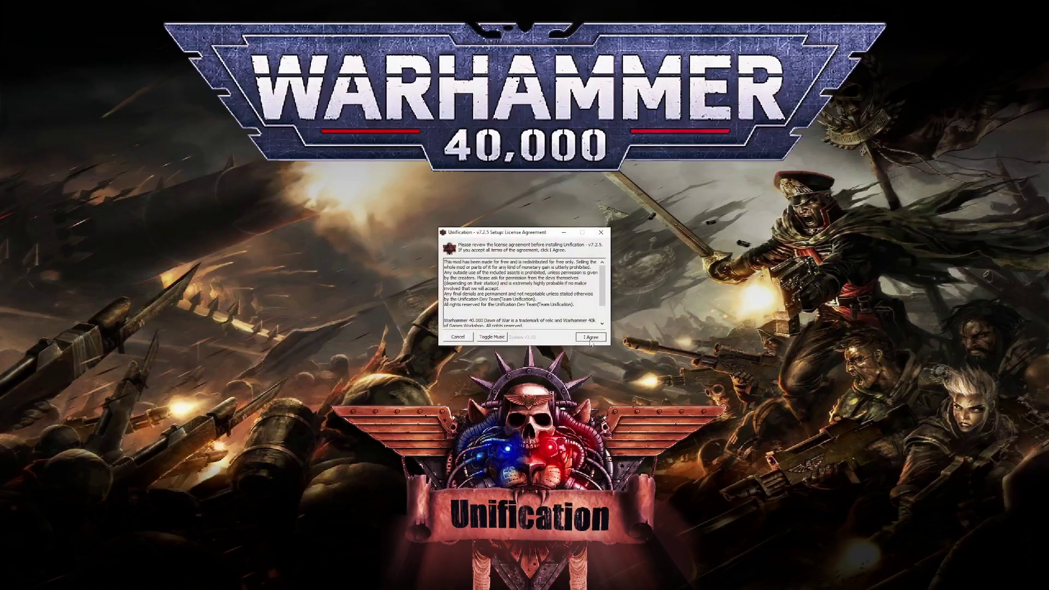
Accept the licence and set the install folder to E:\Games\steamapps\common\Dawn of War Soulstorm.
click(591, 340)
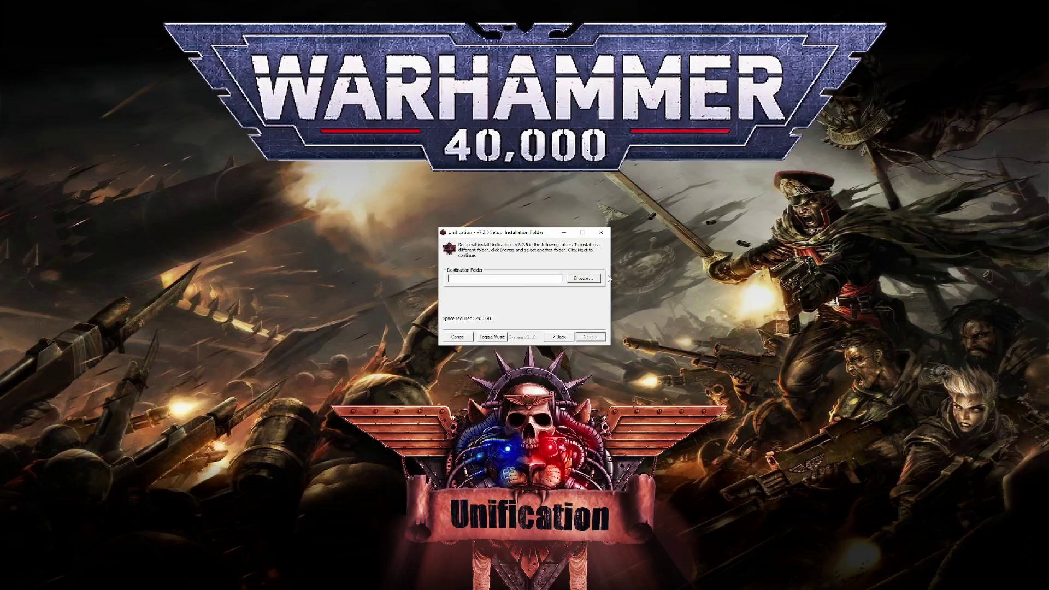
click(581, 279)
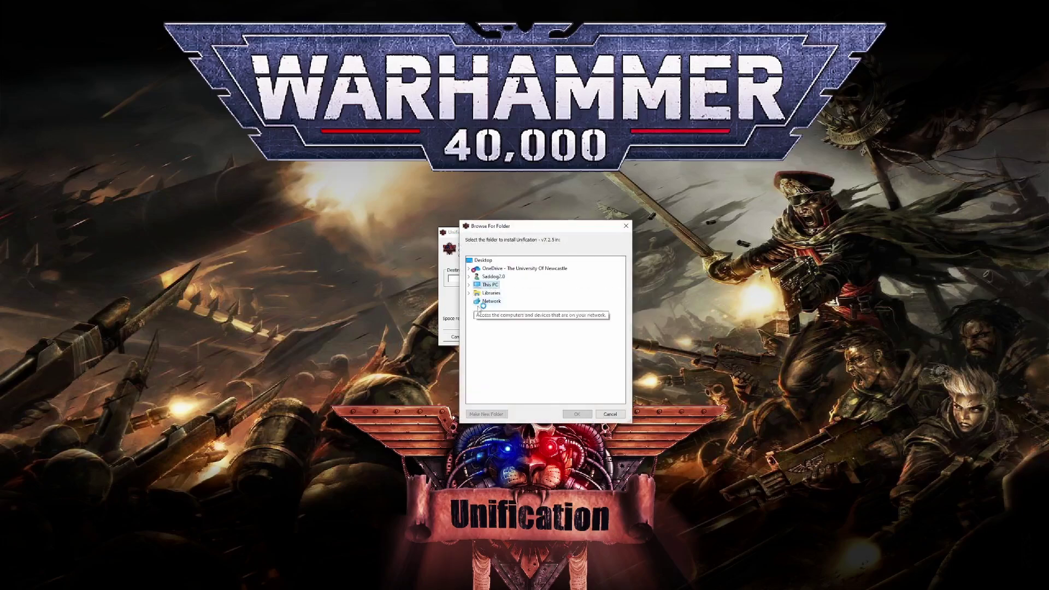
click(469, 285)
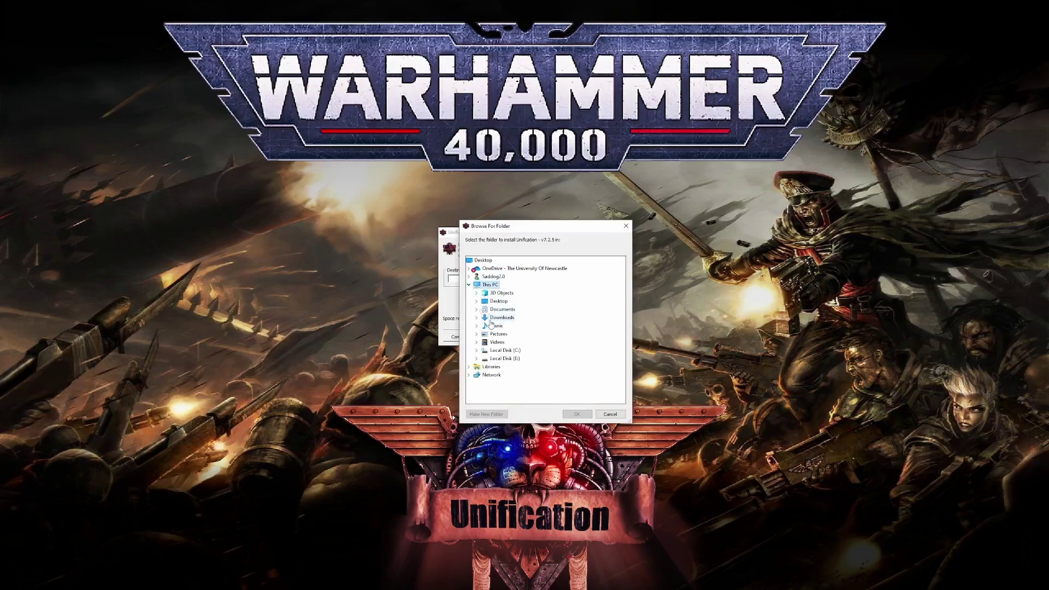
click(476, 358)
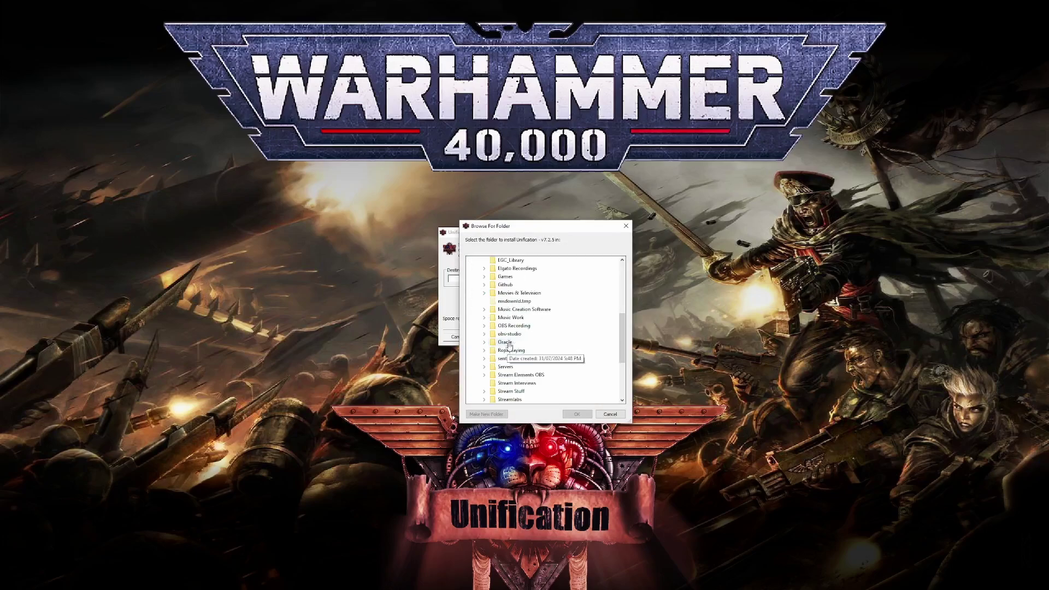
click(484, 277)
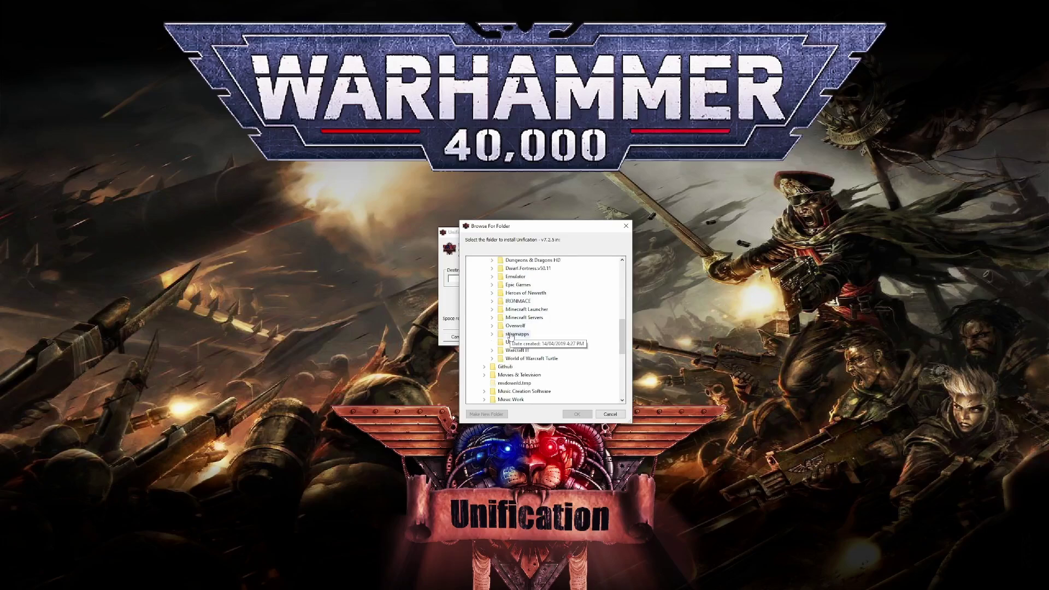
click(493, 334)
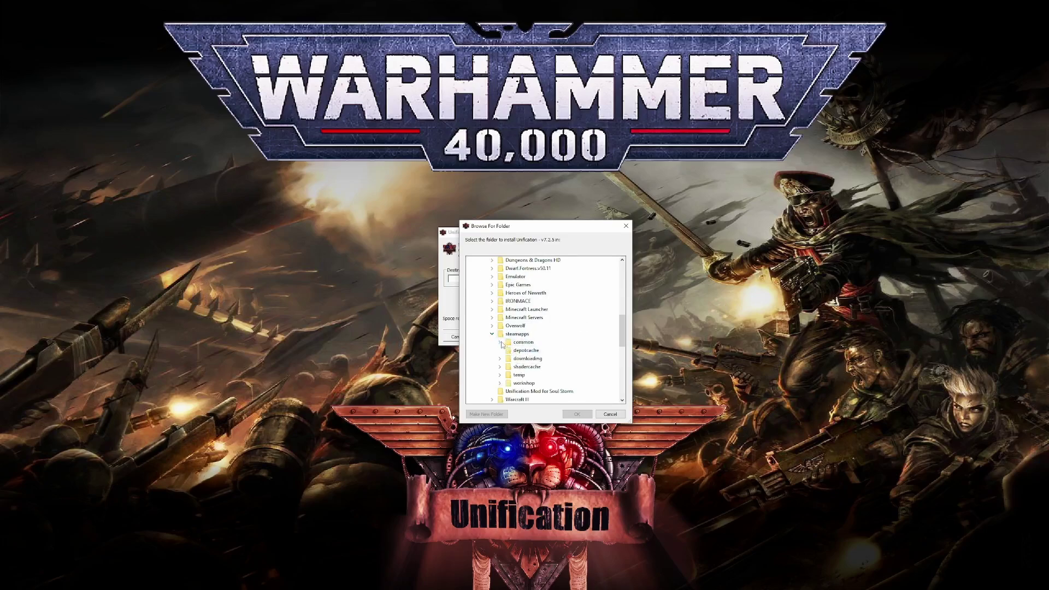
click(500, 343)
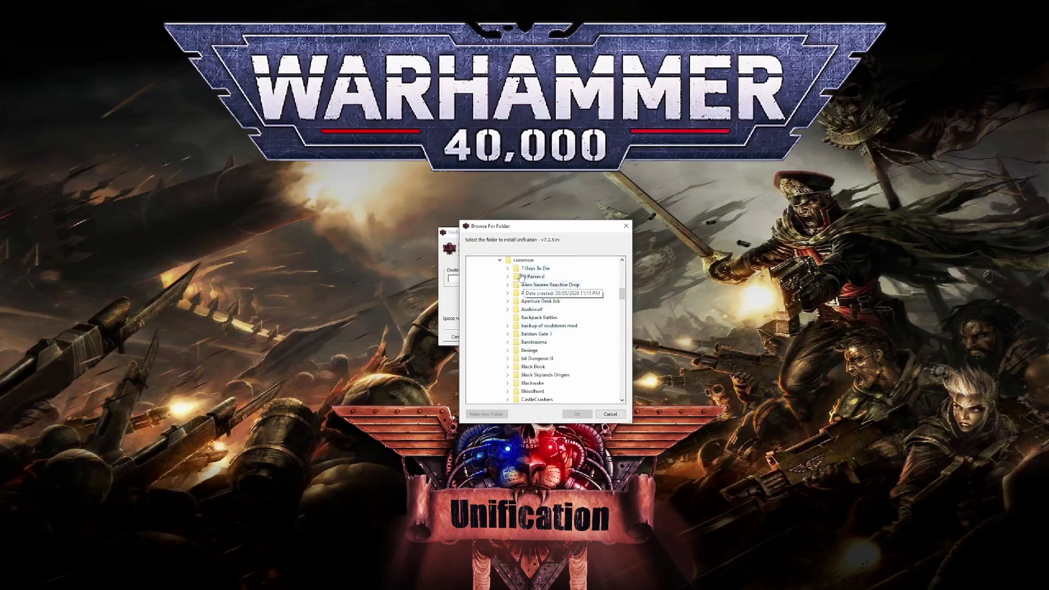
scroll(542, 306, down, 3)
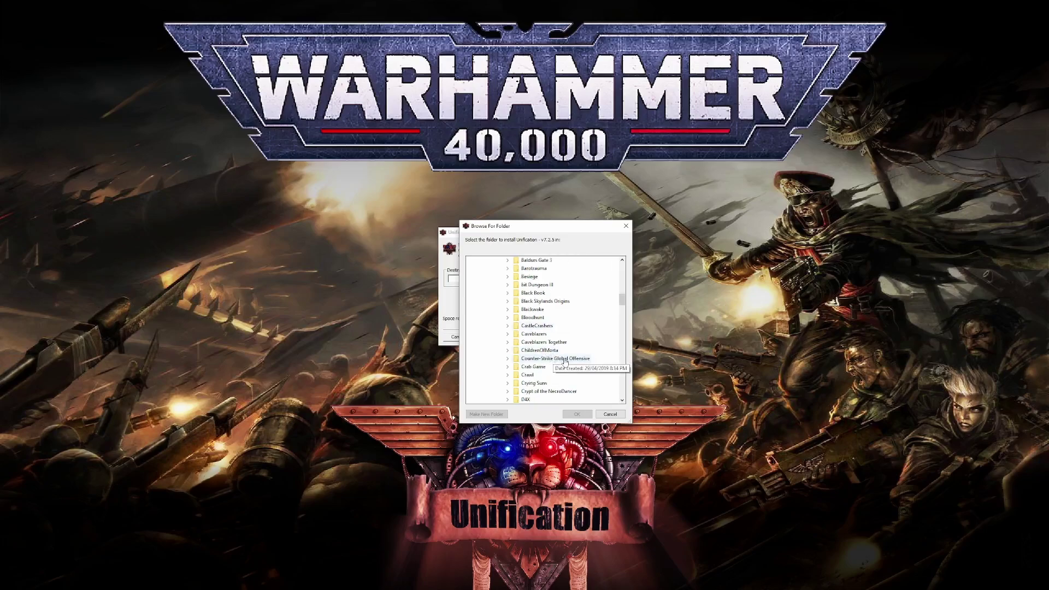
scroll(547, 339, down, 1)
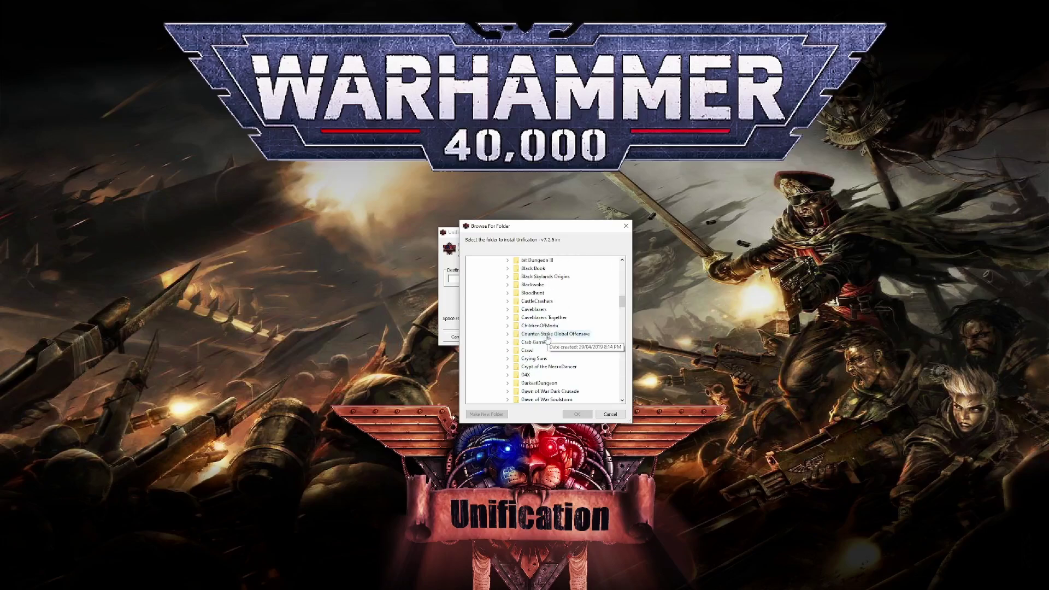
click(522, 401)
click(575, 414)
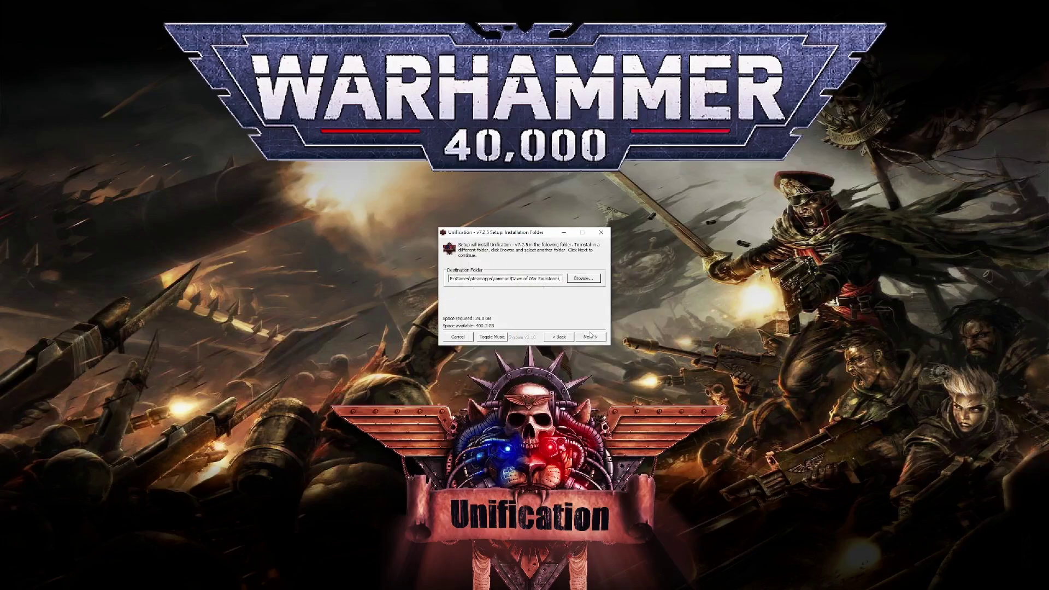
Install Unification v7.2.5 Full with the DoW Mod Manager v2.3.2.2 component unticked.
click(590, 337)
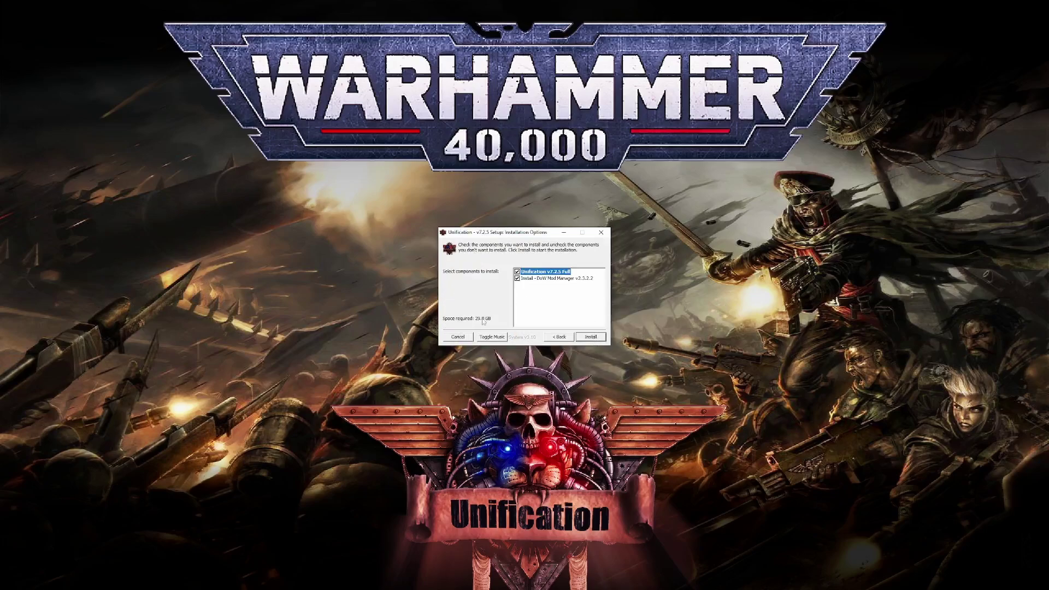
click(556, 279)
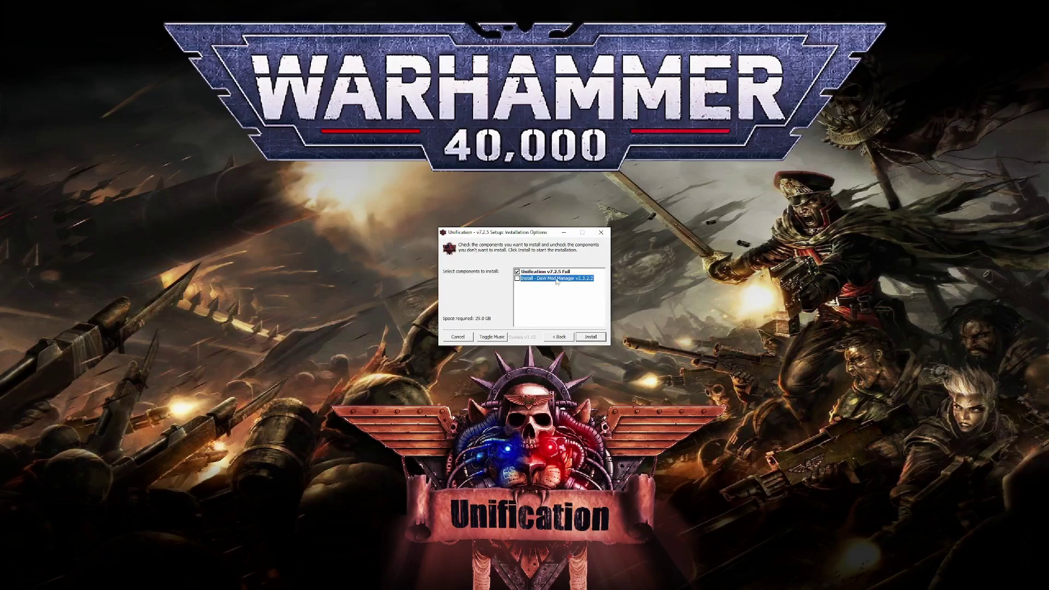
drag(590, 340, 534, 271)
click(594, 337)
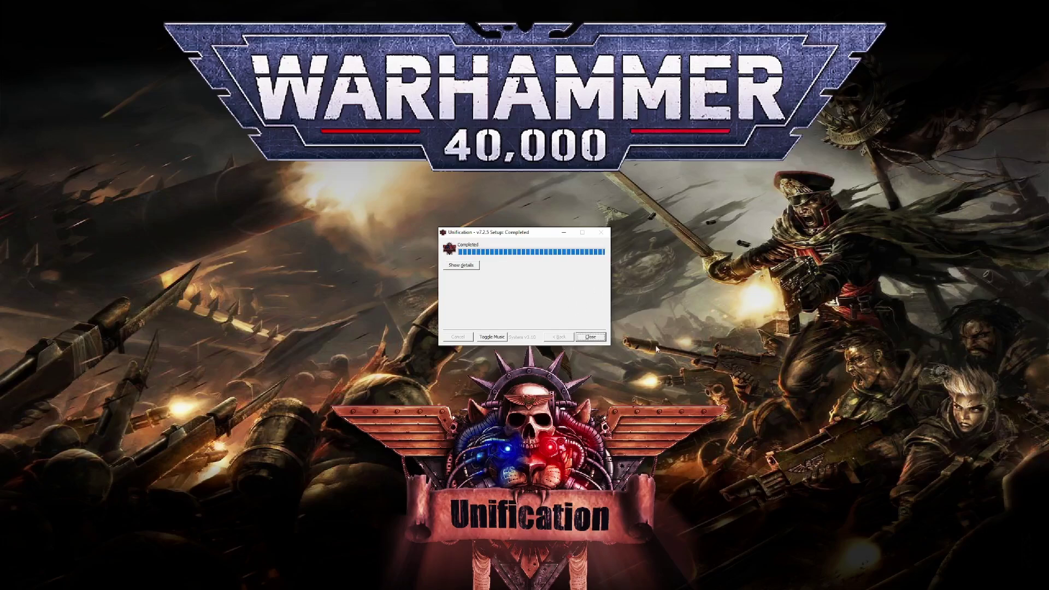
Close the finished installer and open Soulstorm's local files from Steam via Manage > Browse local files.
click(591, 336)
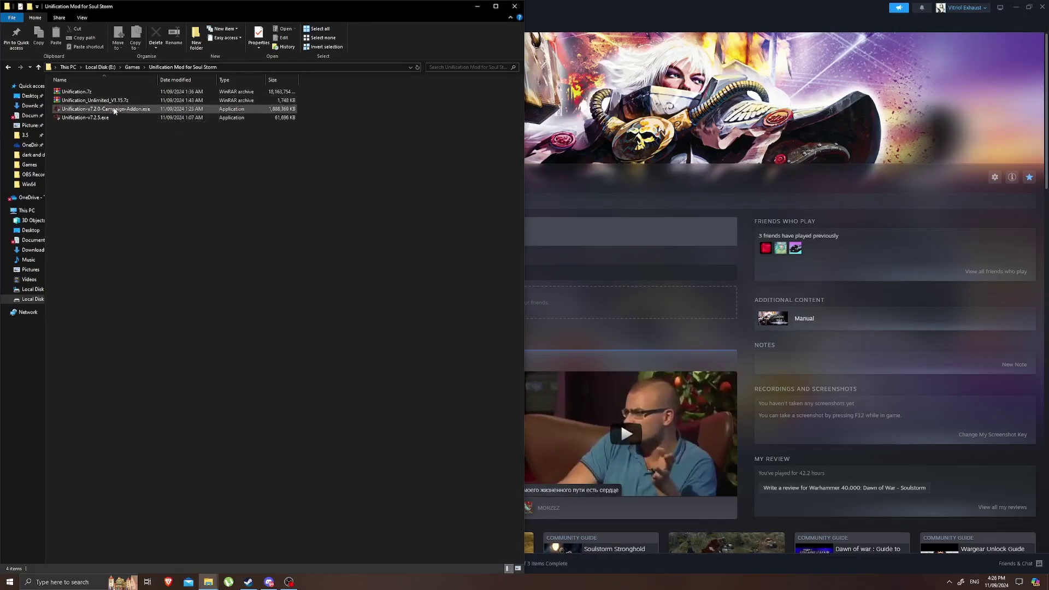
click(539, 202)
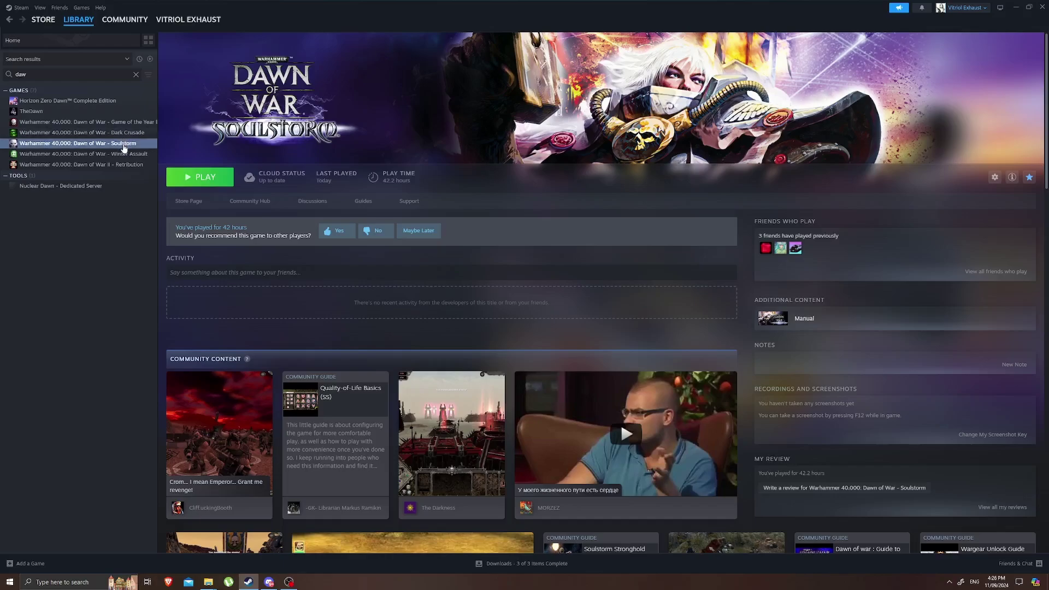
right_click(125, 148)
mouse_move(174, 196)
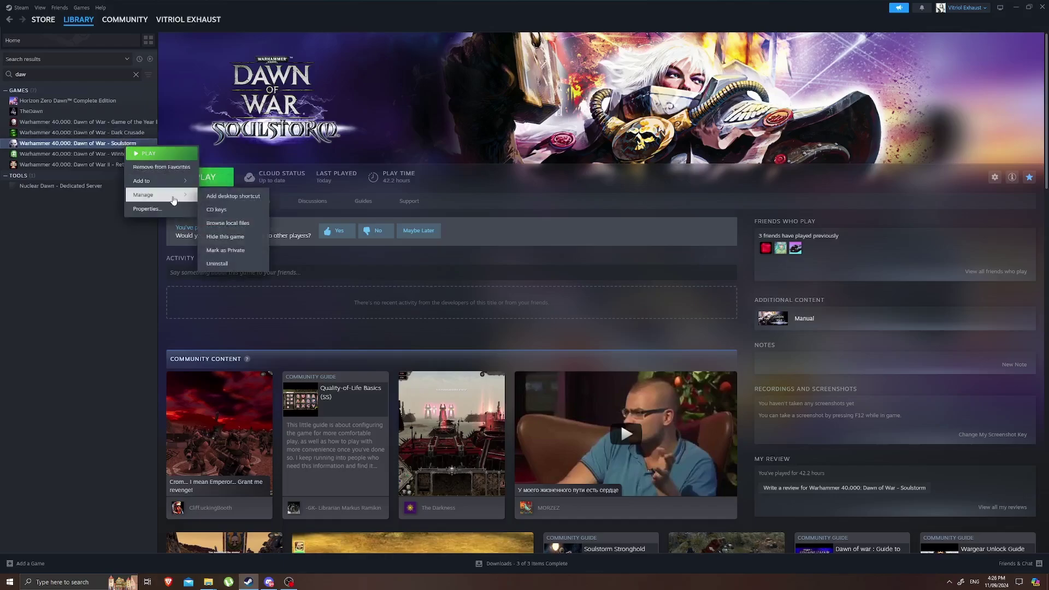
click(235, 229)
drag(779, 111, 1048, 116)
Move Unification-v7.2.0-Campaign-Addon.exe into the Dawn of War Soulstorm folder and launch it there.
click(358, 163)
click(117, 112)
drag(117, 112, 997, 363)
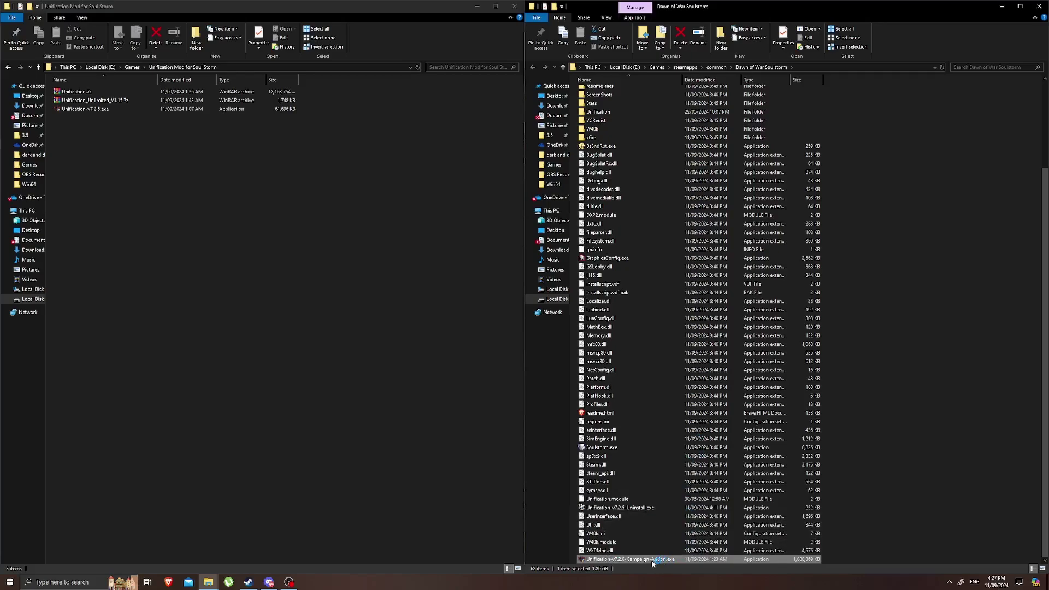
double_click(651, 560)
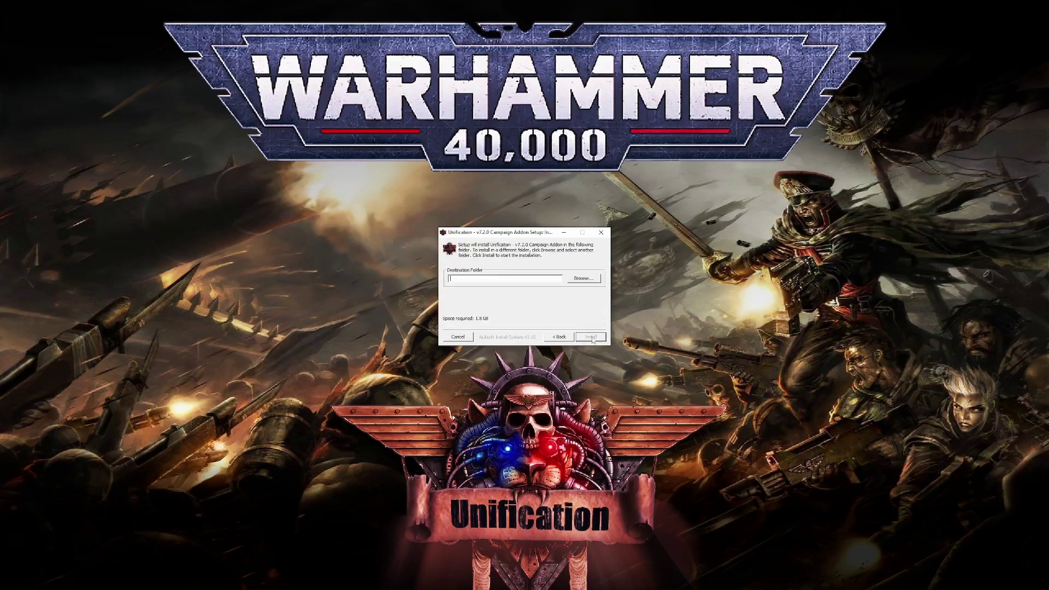
Set the Campaign Addon destination to E:\Games\steamapps\common\Dawn of War Soulstorm and install it.
click(573, 280)
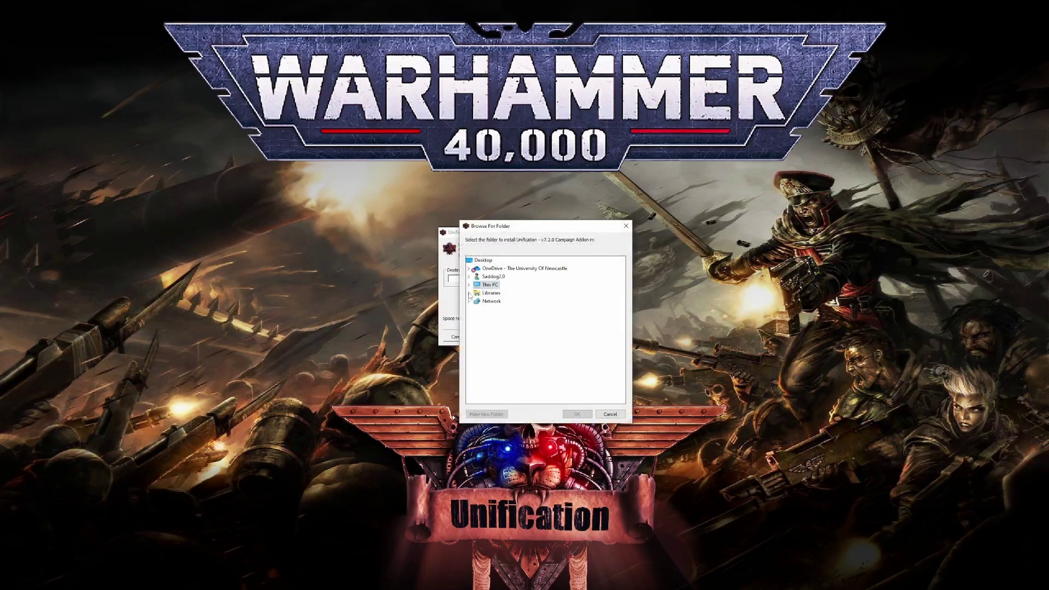
click(469, 293)
click(468, 285)
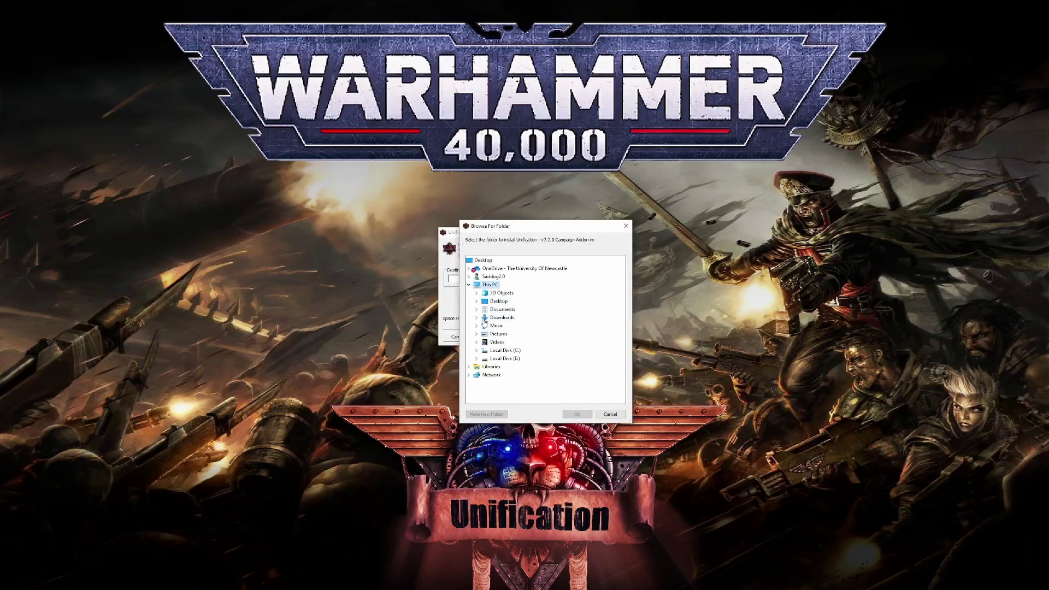
click(477, 359)
scroll(524, 360, down, 6)
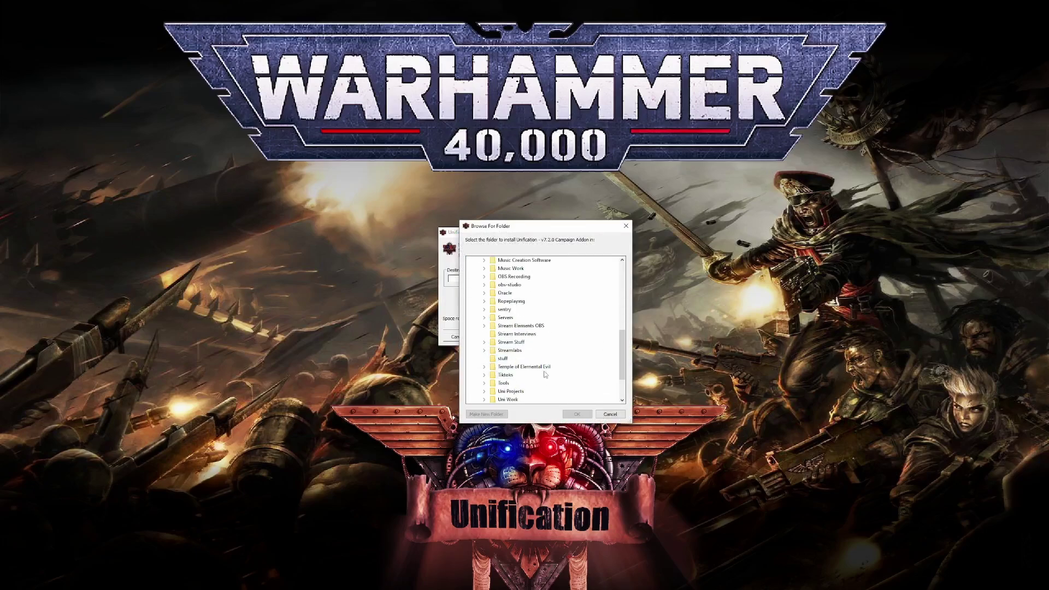
scroll(492, 327, up, 5)
click(500, 326)
scroll(547, 326, down, 7)
click(525, 318)
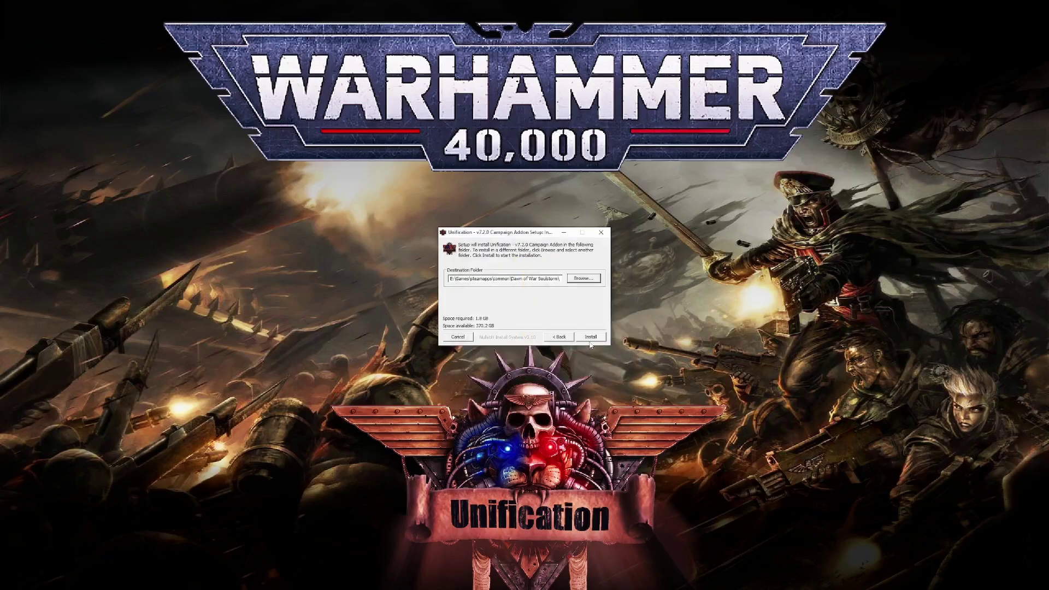
click(590, 343)
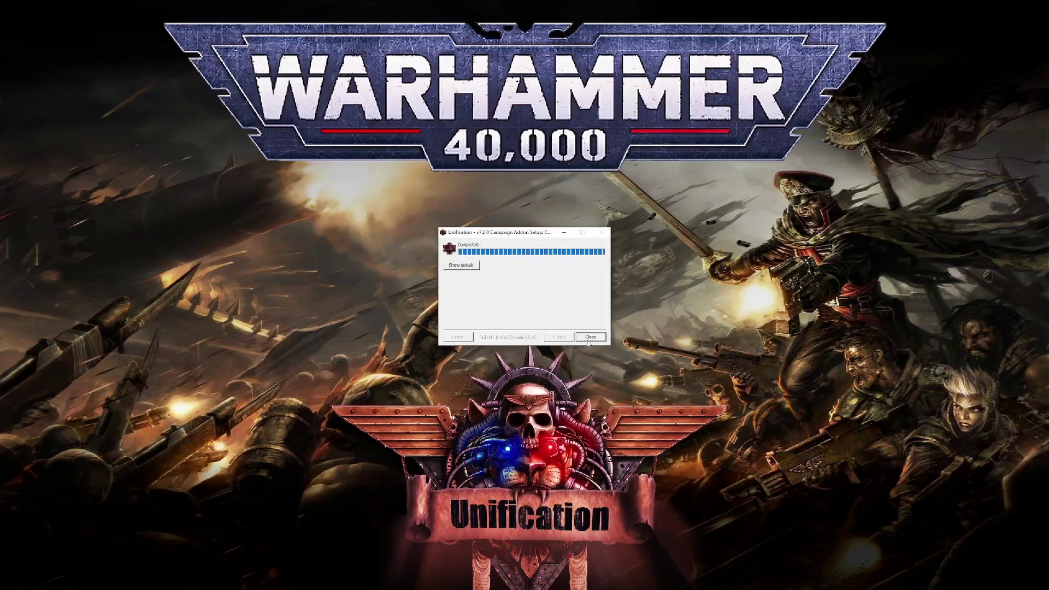
Close the addon installer and drag Unification Unlimited 1.15.exe from the WinRAR archive into the Soulstorm folder.
click(590, 340)
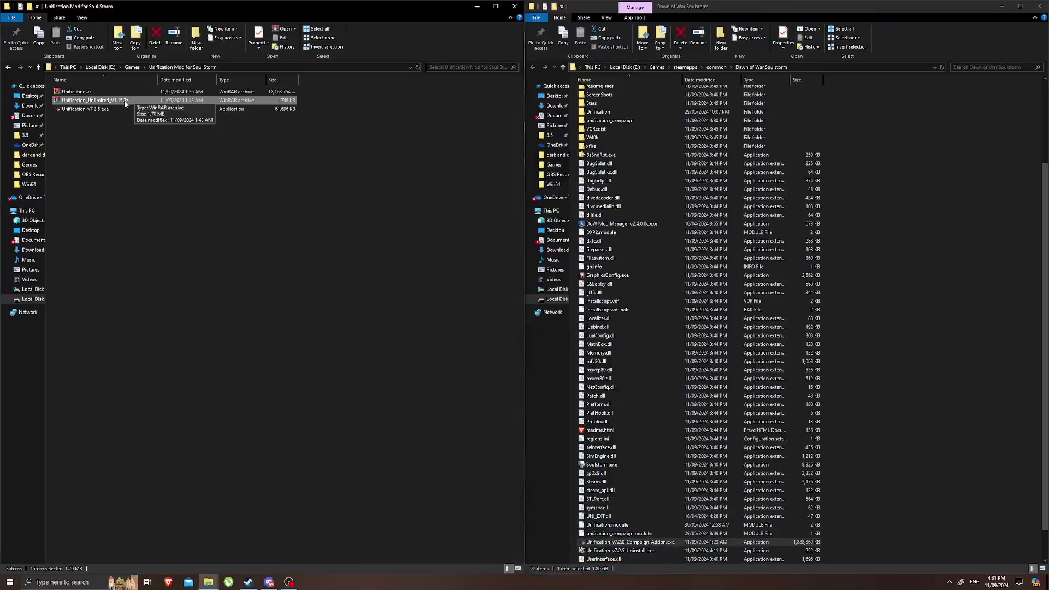
double_click(124, 103)
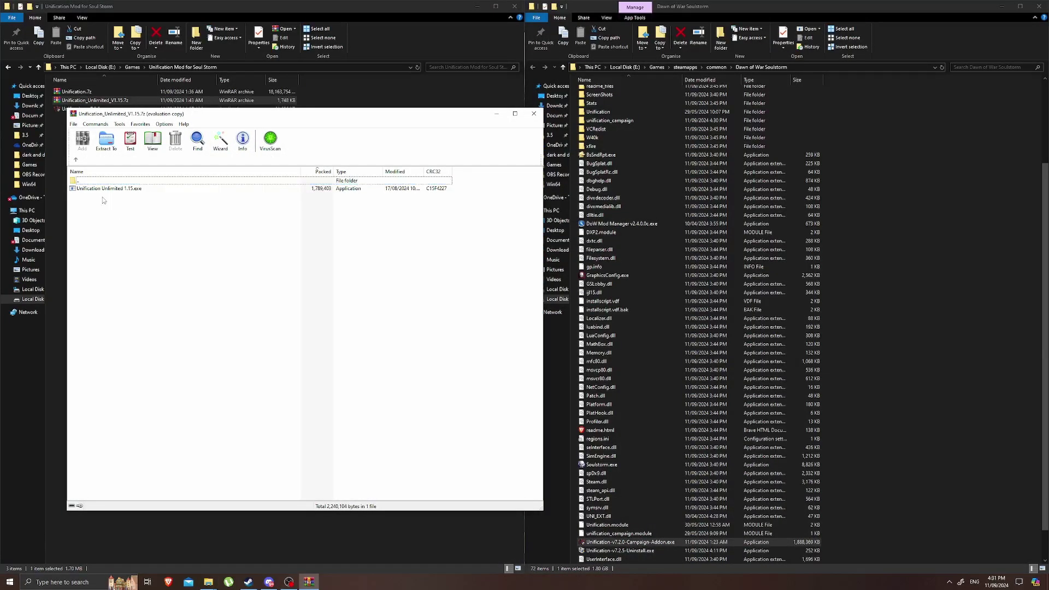
click(434, 280)
drag(125, 189, 196, 193)
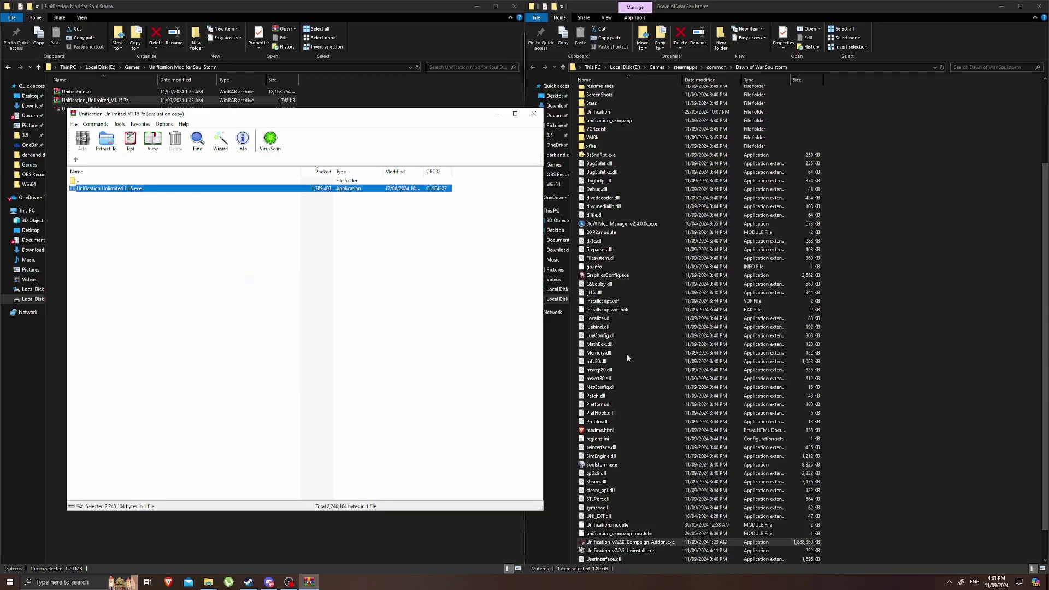
drag(748, 143, 748, 144)
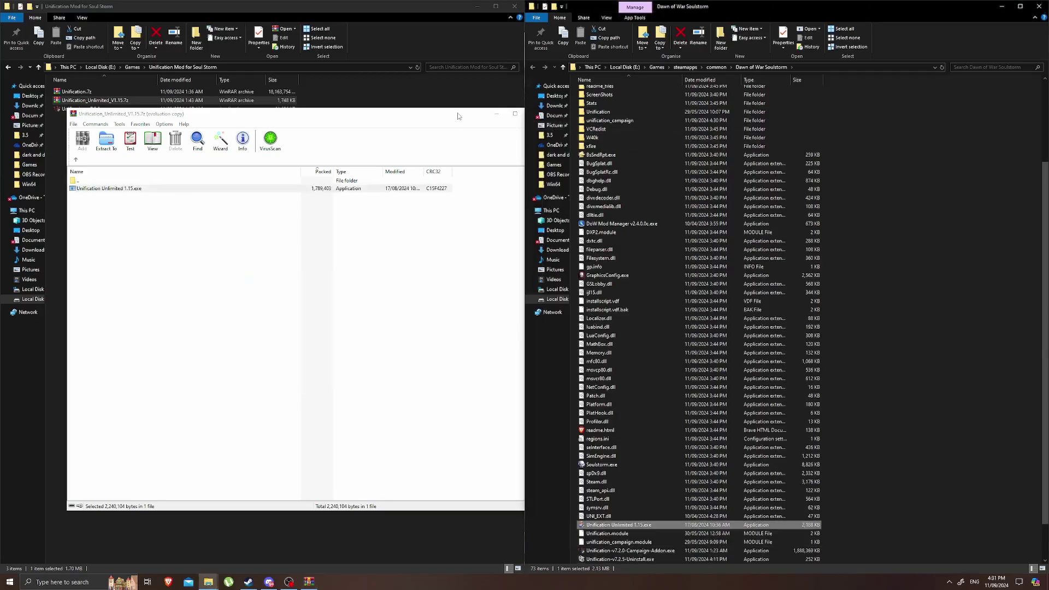
Close the archive, run Unification Unlimited 1.15.exe and accept its licence terms.
click(458, 117)
click(541, 114)
right_click(611, 526)
click(642, 321)
click(541, 342)
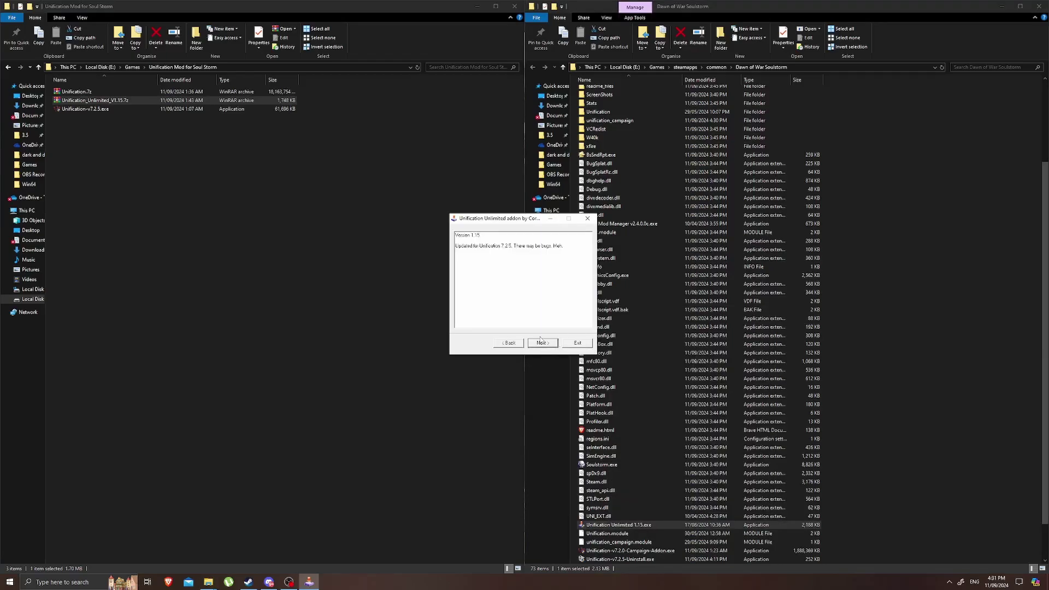
click(543, 342)
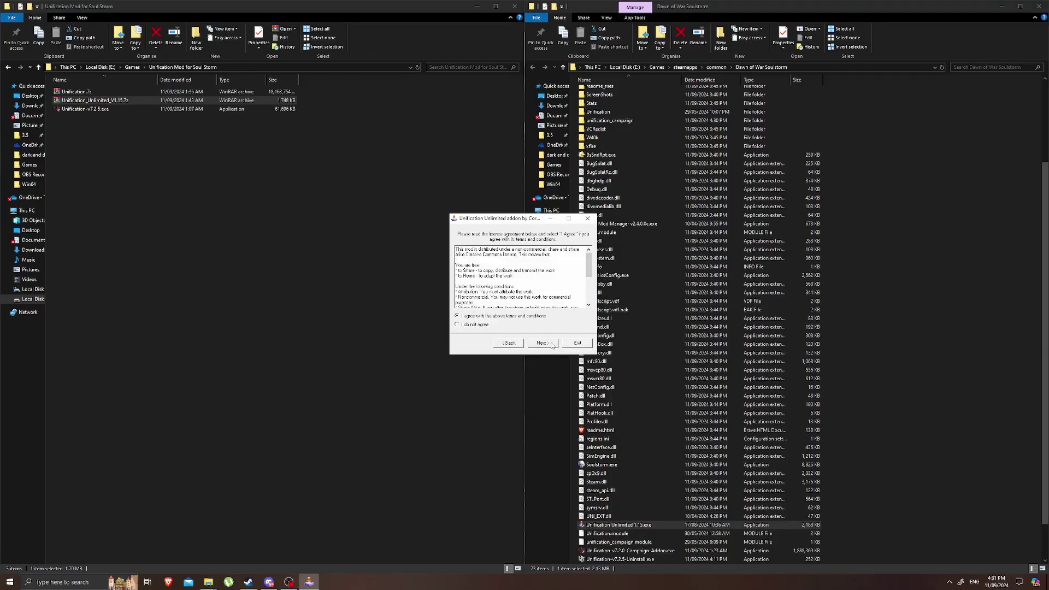
click(549, 343)
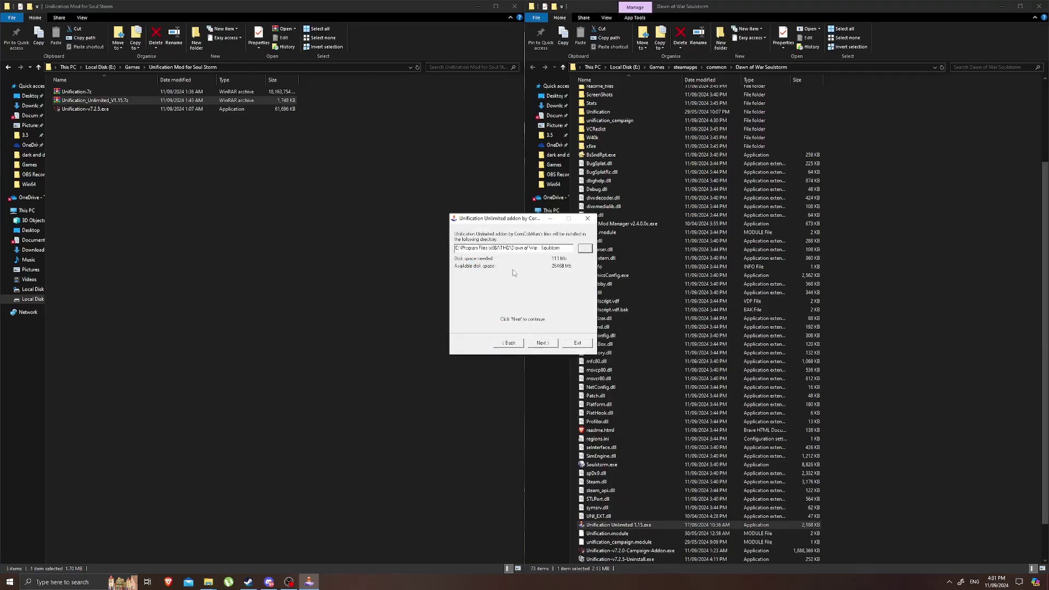
Set the install directory to Dawn of War Soulstorm, install the Unlimited addon and exit.
click(585, 250)
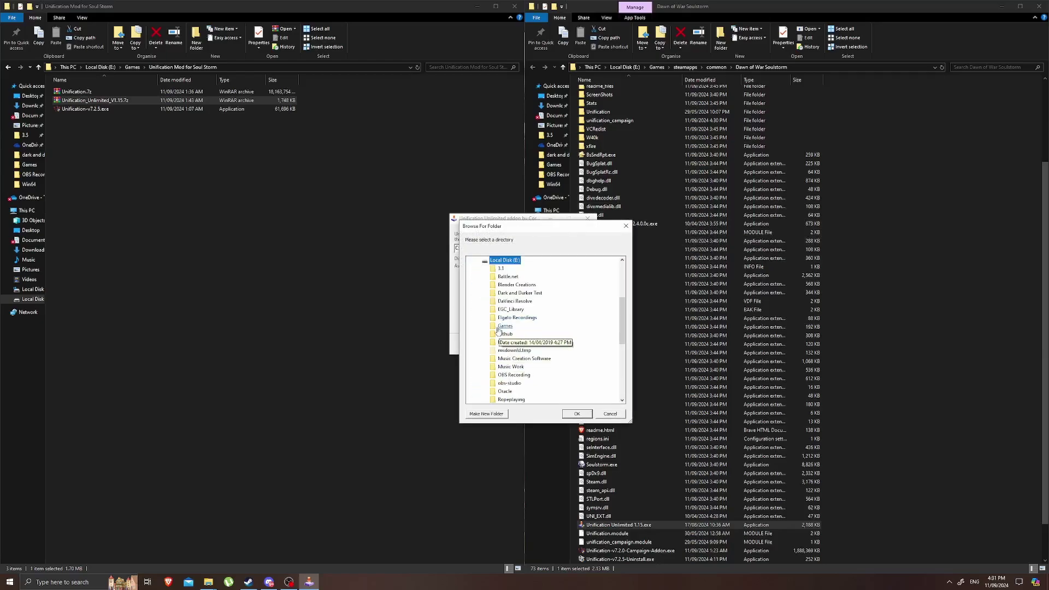
double_click(523, 359)
click(546, 308)
click(577, 414)
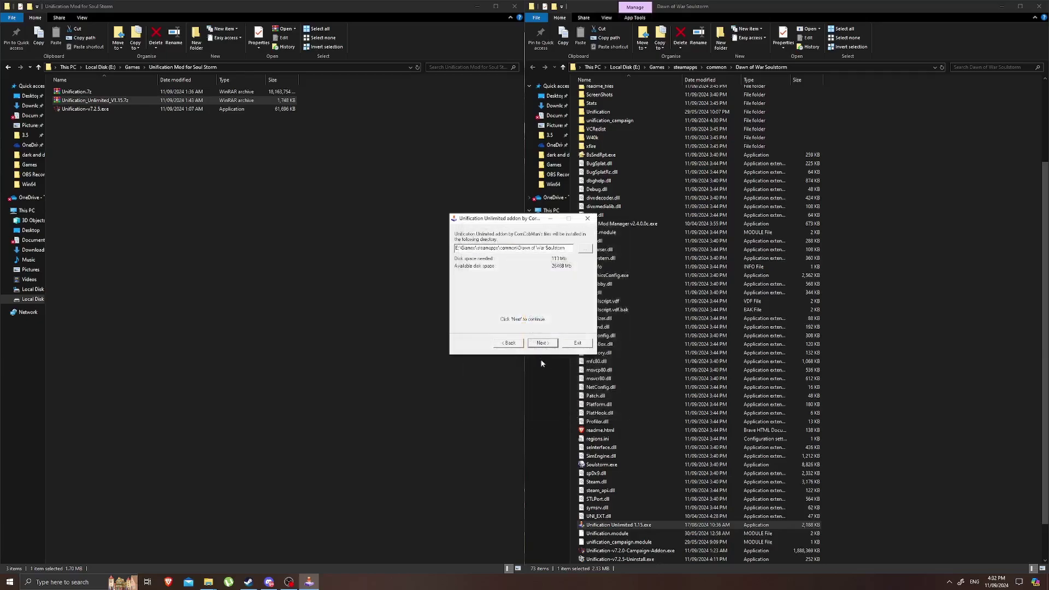
click(544, 343)
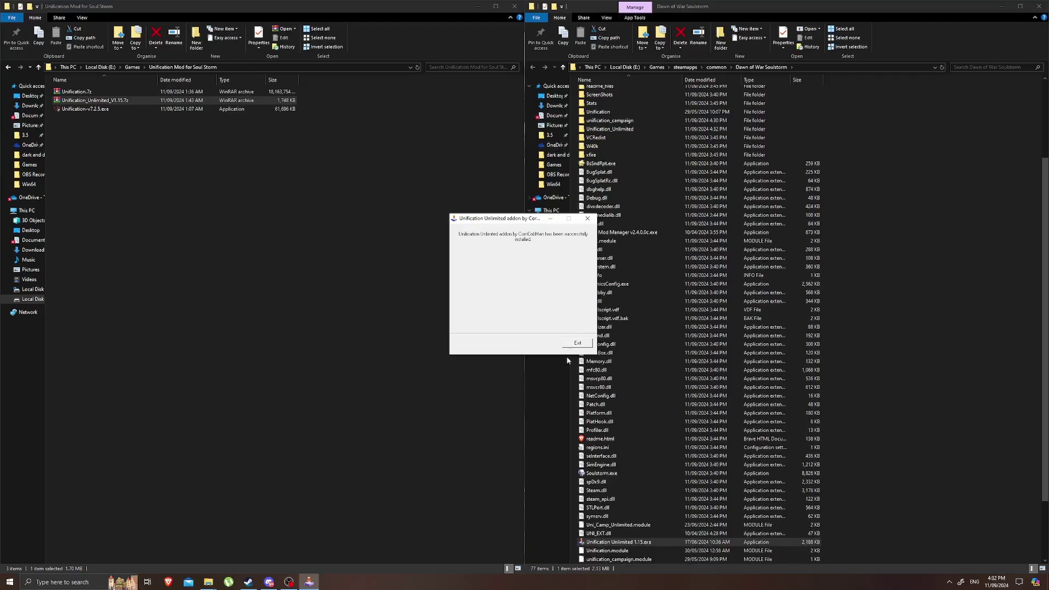
click(577, 343)
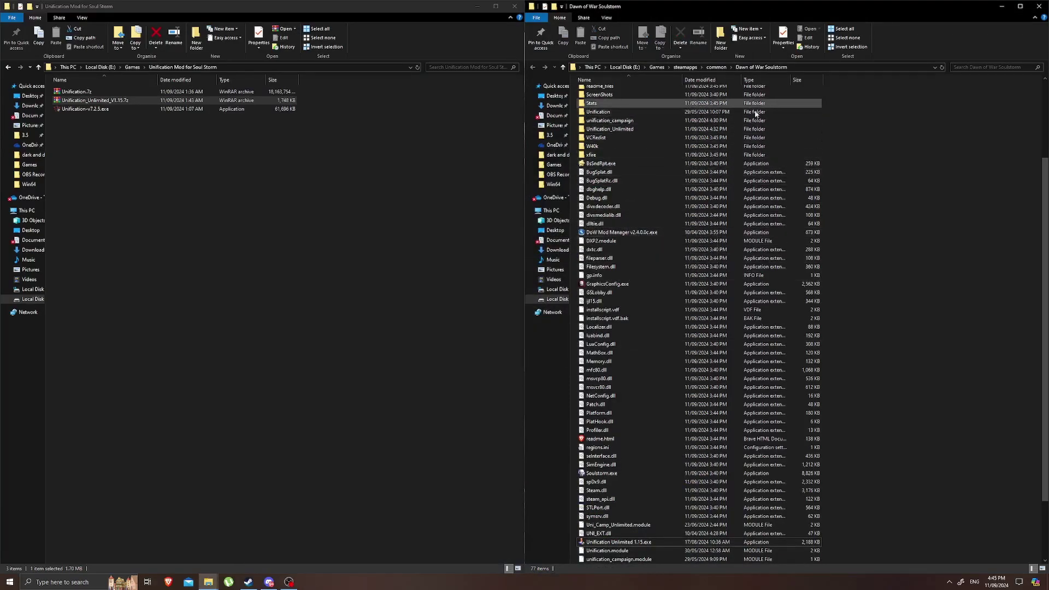
Launch DoW Mod Manager from the Soulstorm folder.
click(627, 235)
double_click(628, 235)
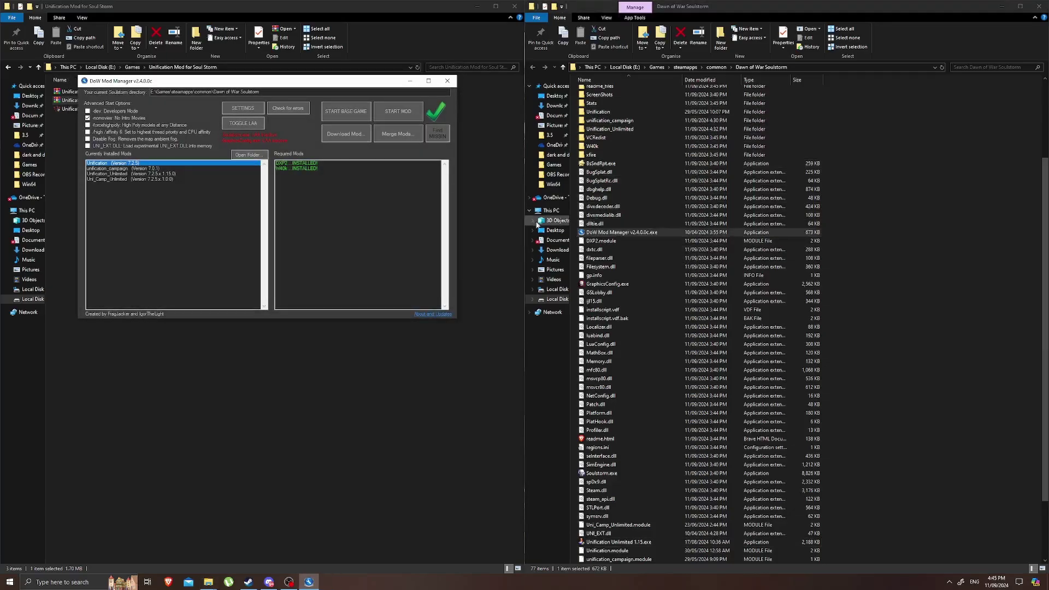
click(172, 174)
key(alt+Tab)
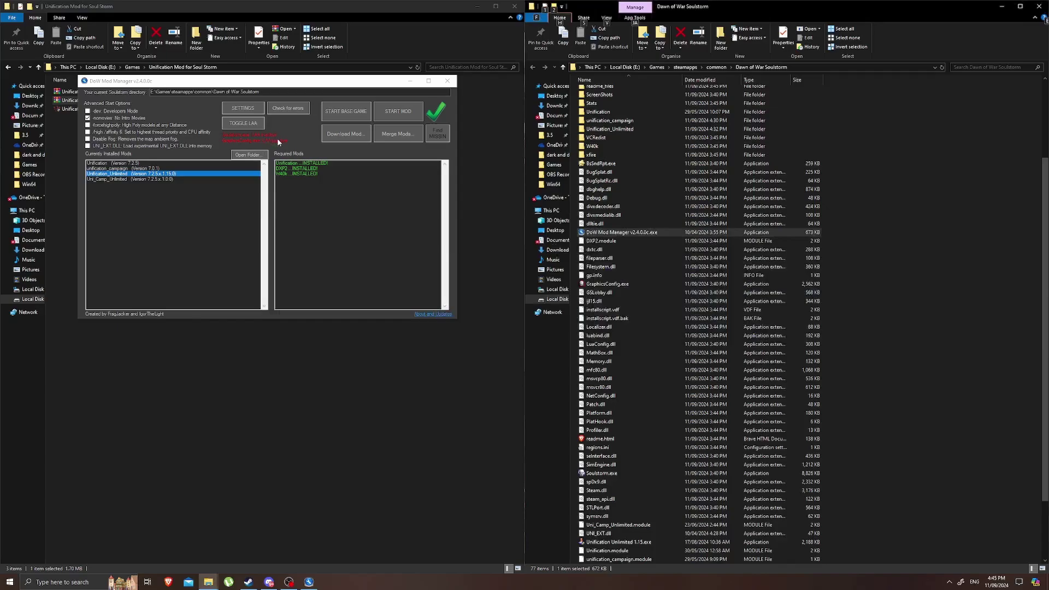
Toggle LAA, enable UNI_EXT.DLL, select Unification (Version 7.2.5) and start the mod.
click(251, 127)
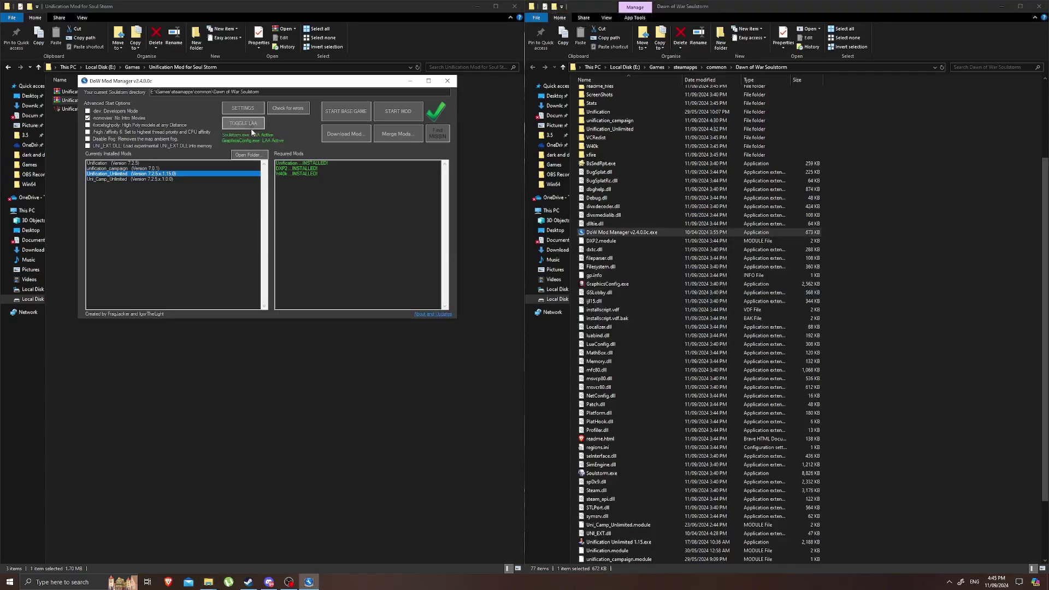
click(87, 146)
click(128, 163)
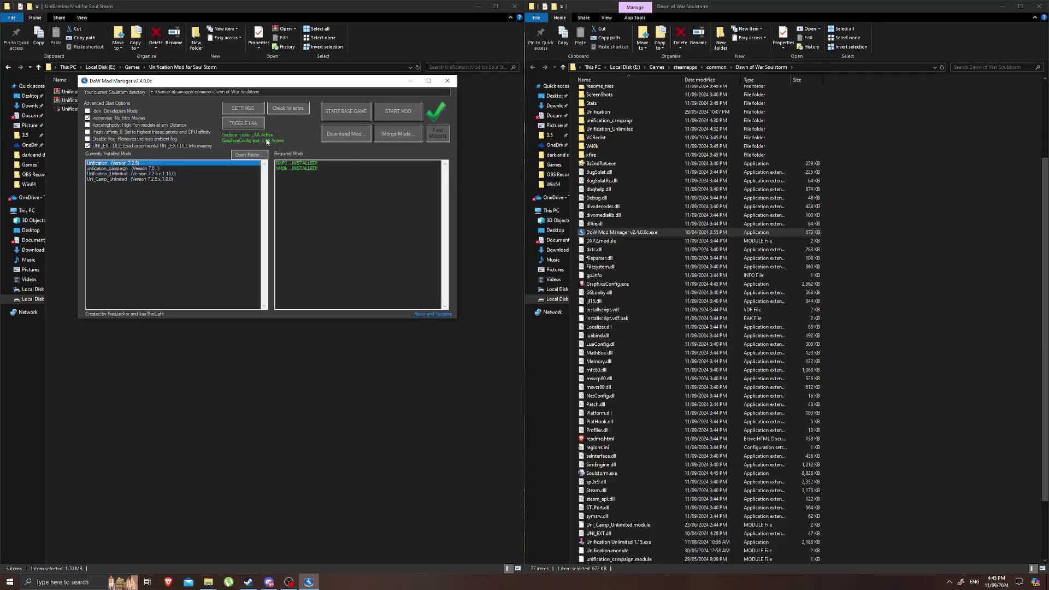
click(412, 112)
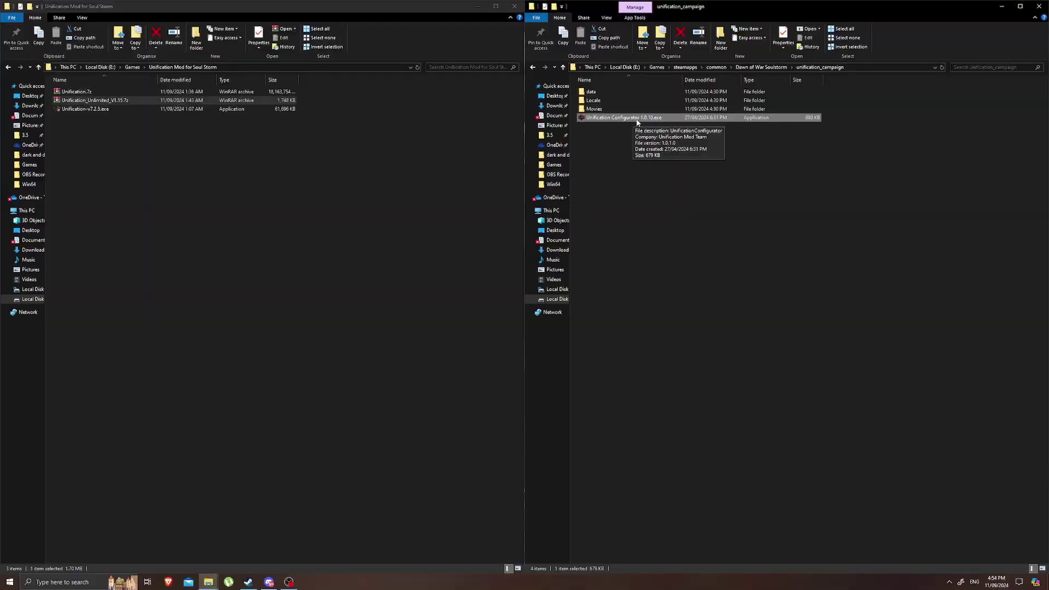
Open Unification Configurator 1.0.10 in unification_campaign, scroll its checkboxes, close it unchanged, and go back up.
click(749, 67)
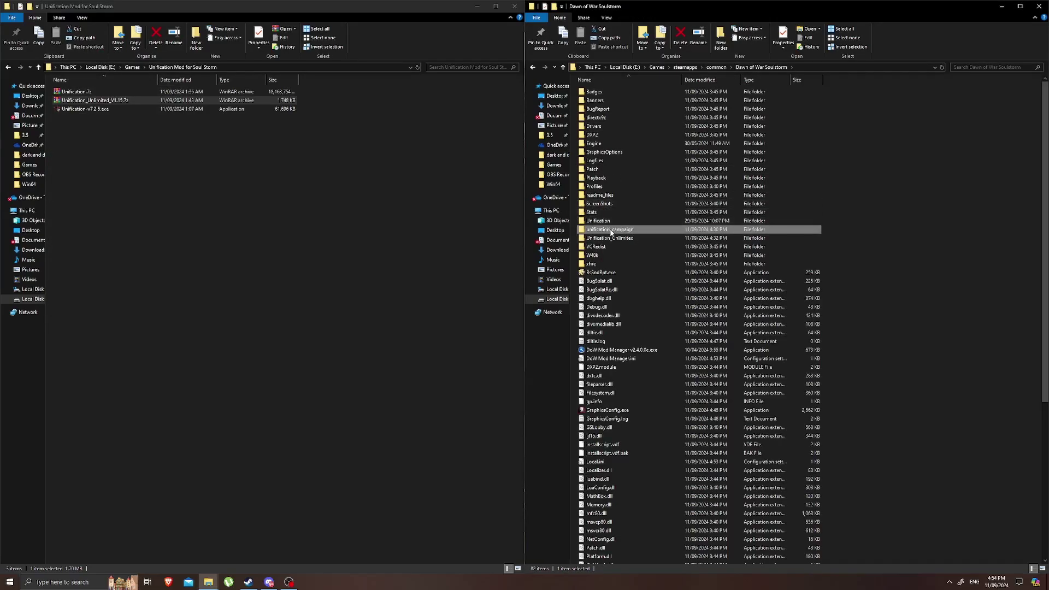
double_click(610, 230)
click(601, 118)
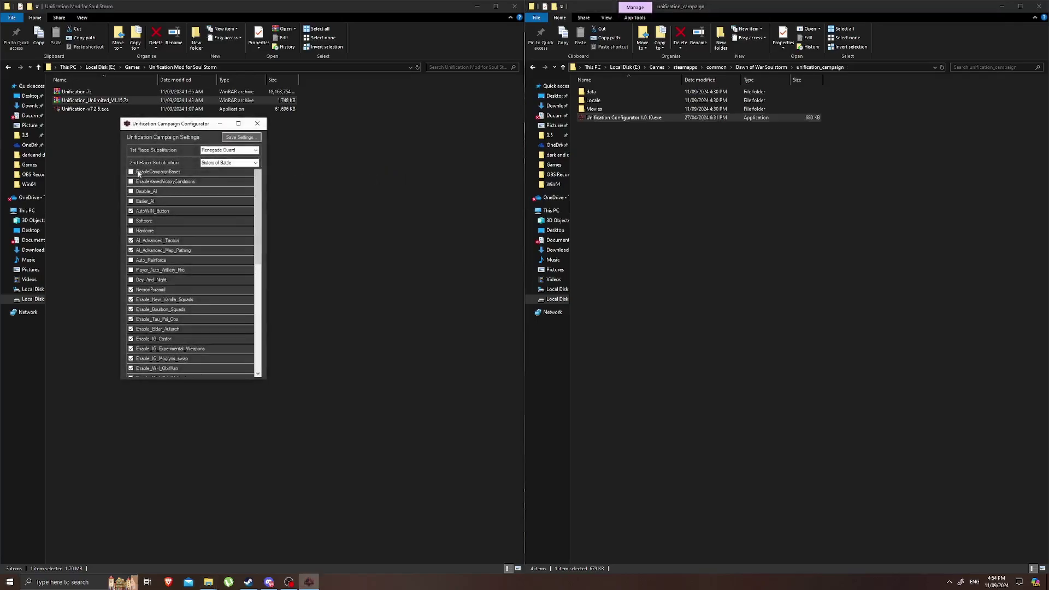
scroll(155, 235, down, 3)
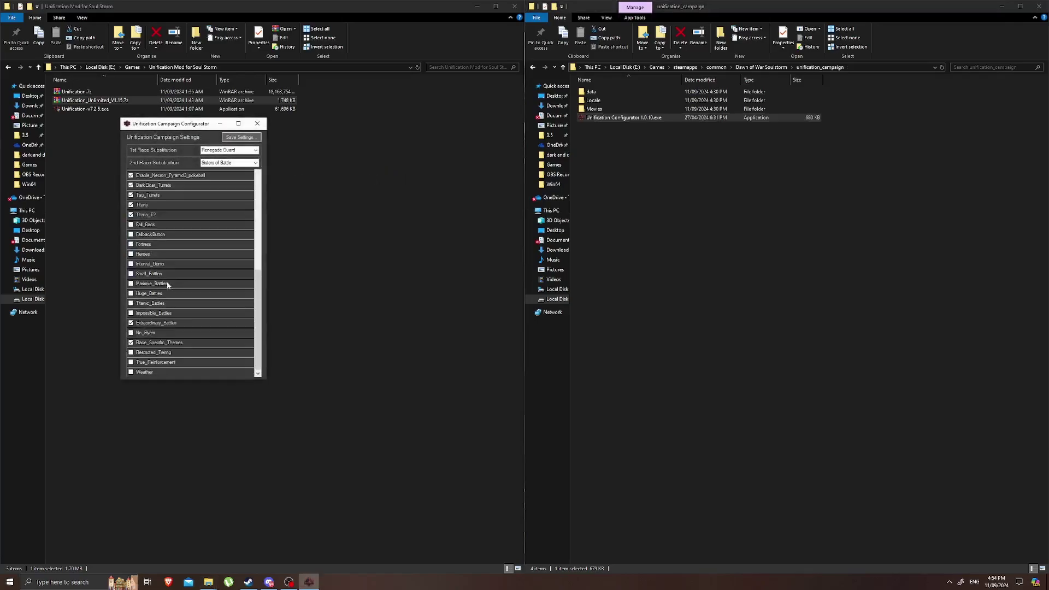
click(257, 124)
key(alt+Left)
Launch Unification Configurator 1.0.10.exe from the Unification mod folder.
double_click(599, 221)
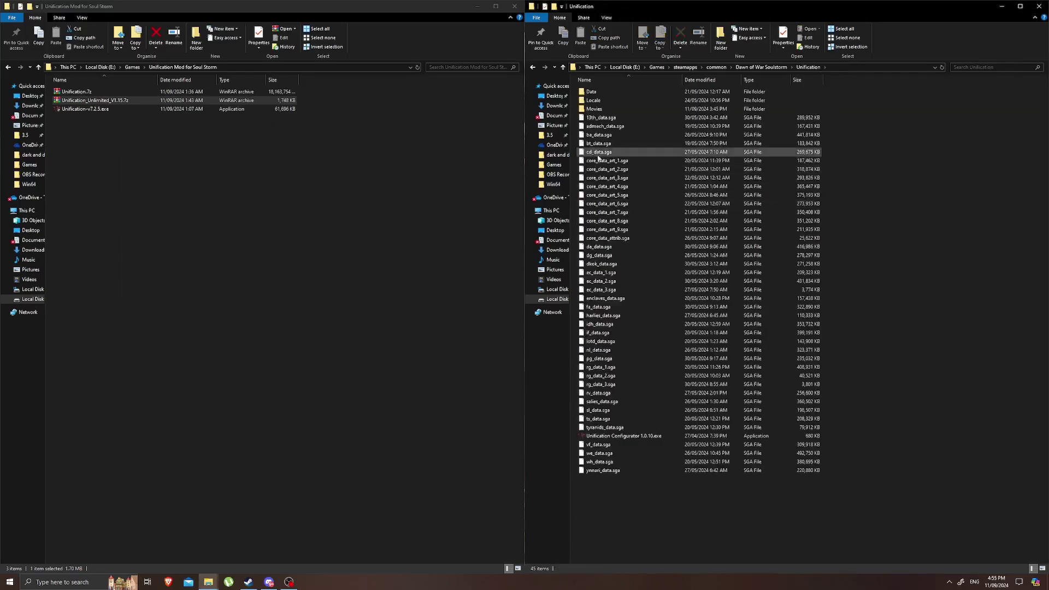
click(608, 436)
key(Return)
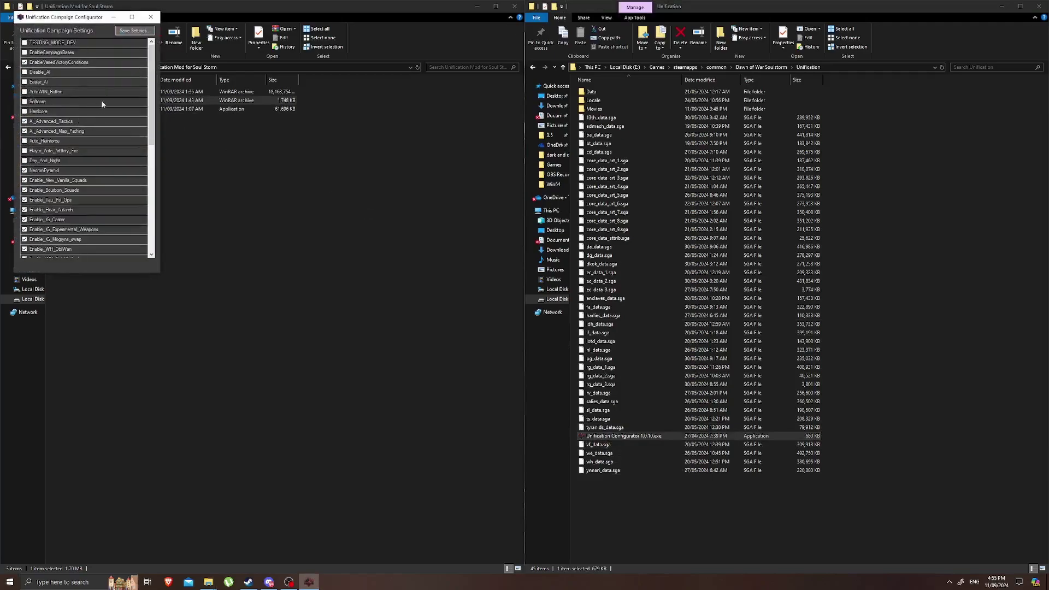